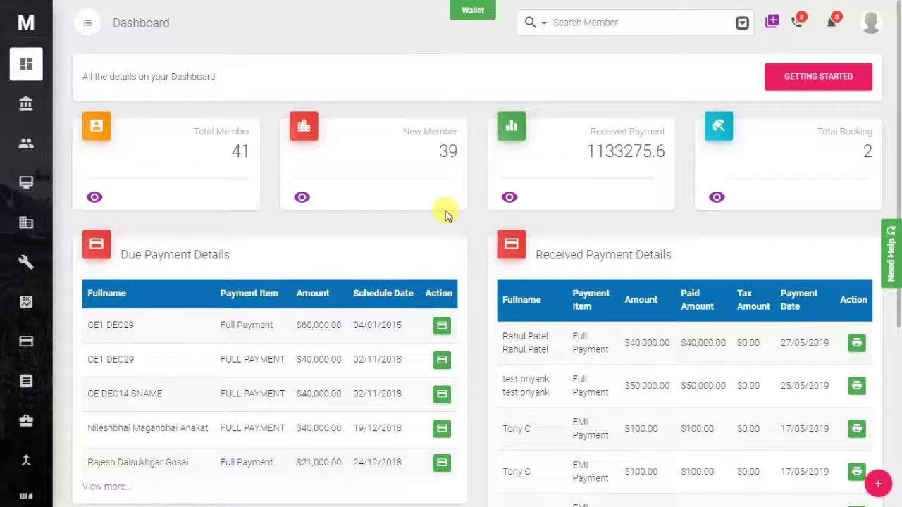
Expand the collapsed left sidebar on the dashboard to reveal its section names.
mouse_move(14, 21)
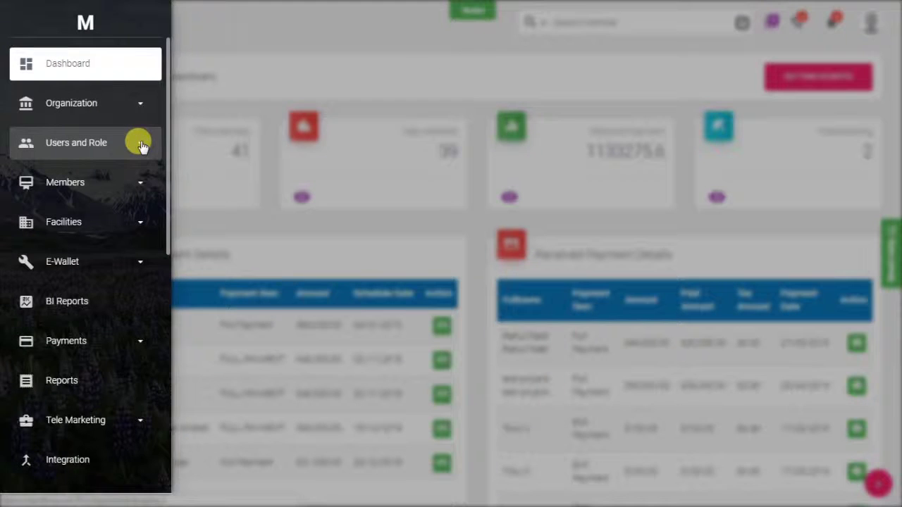
Open the Role page under Users and Role.
click(141, 146)
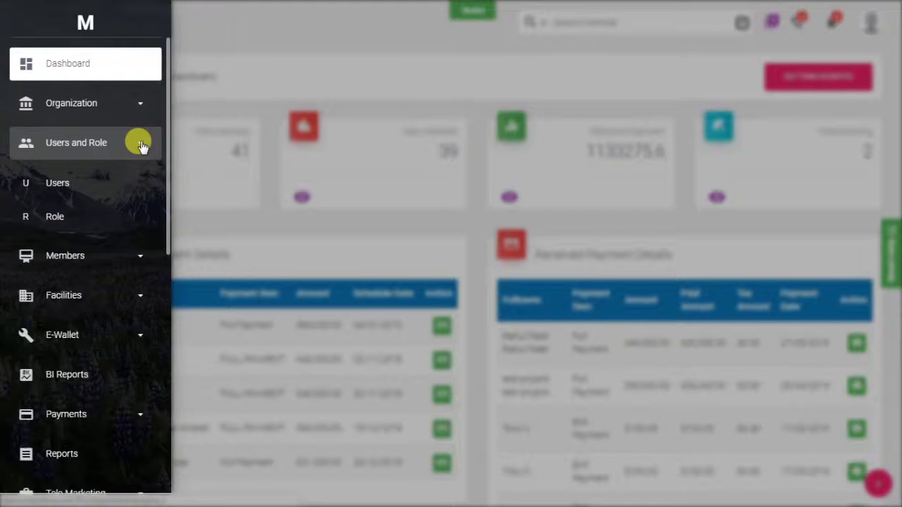
click(50, 212)
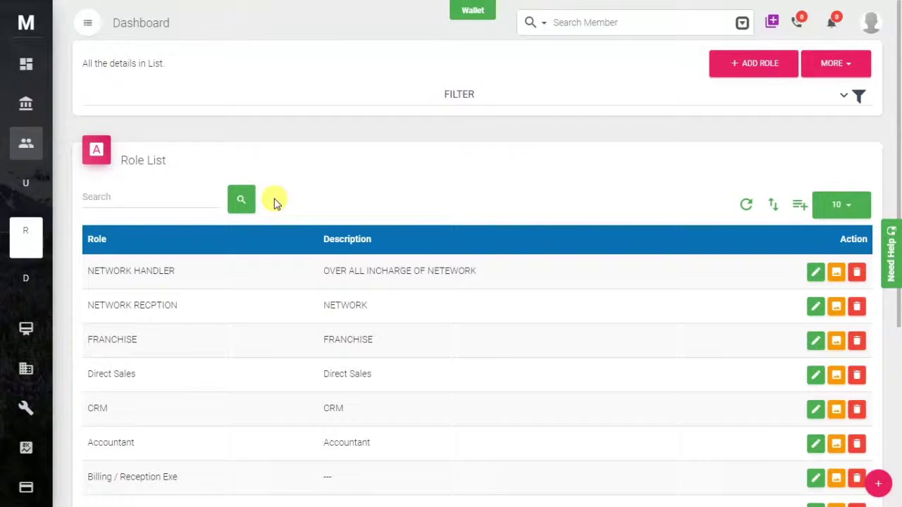
Start a new role named Head Admin with the description 'head of admin'.
click(754, 75)
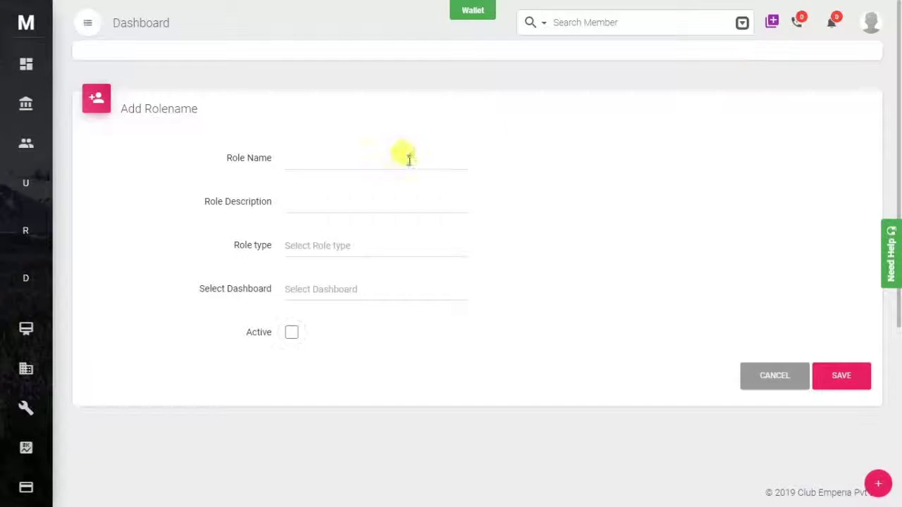
click(359, 160)
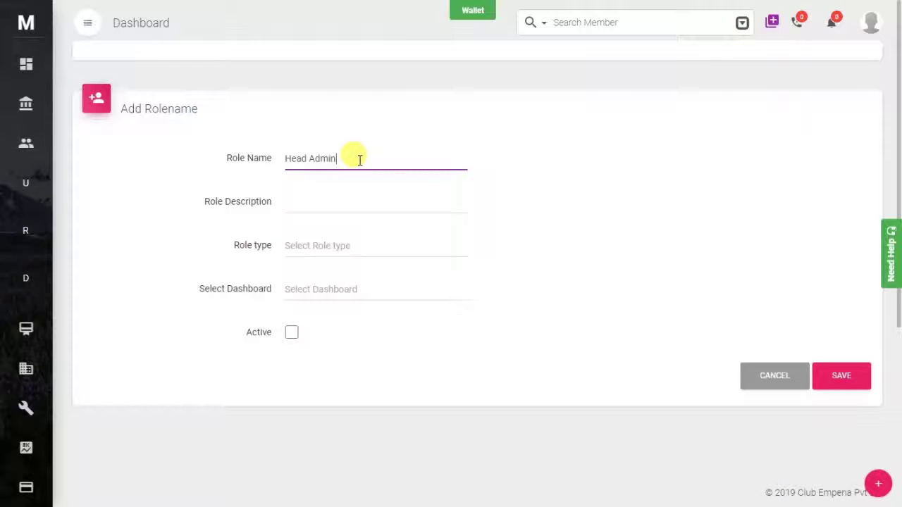
click(324, 197)
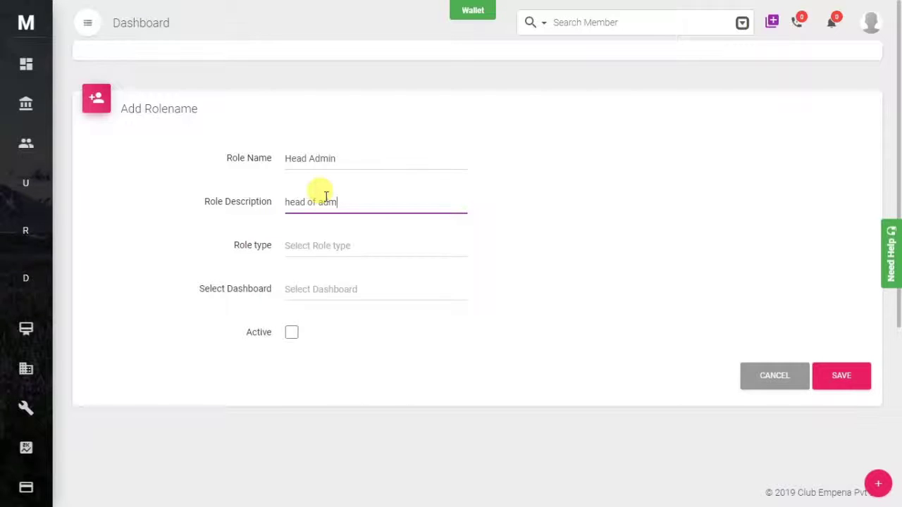
Make the role an active Administrator type with the Admin Dashboard, and save it.
click(317, 247)
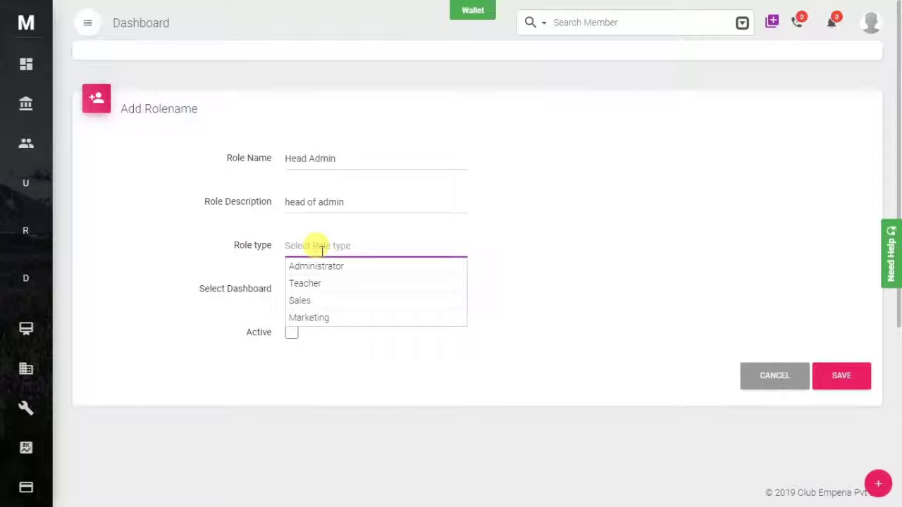
click(317, 265)
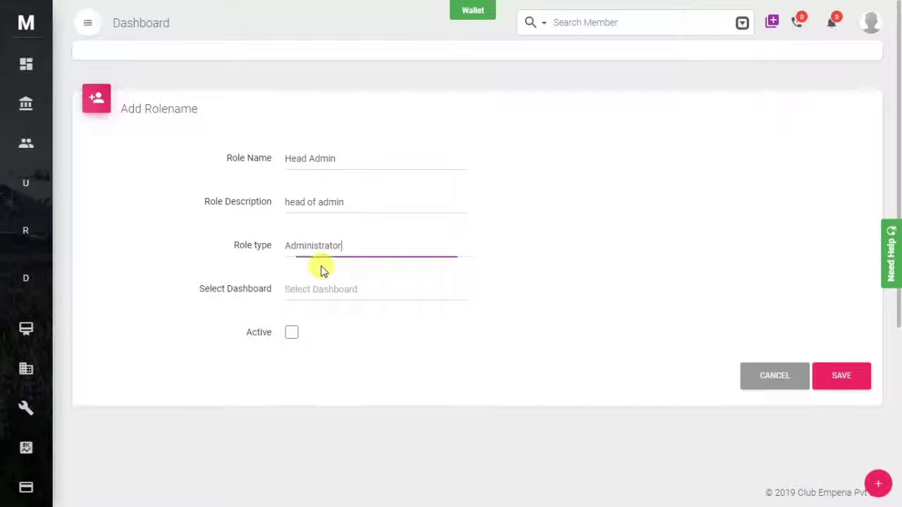
click(319, 292)
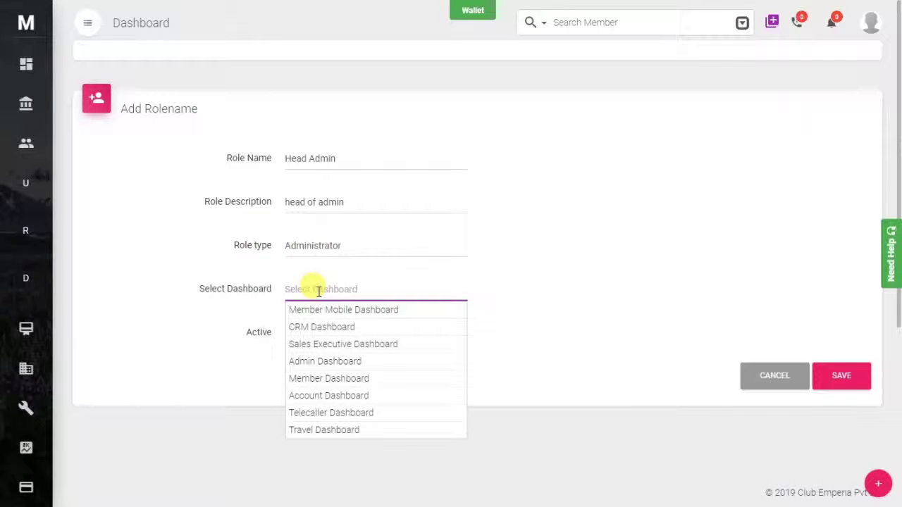
click(306, 361)
click(338, 336)
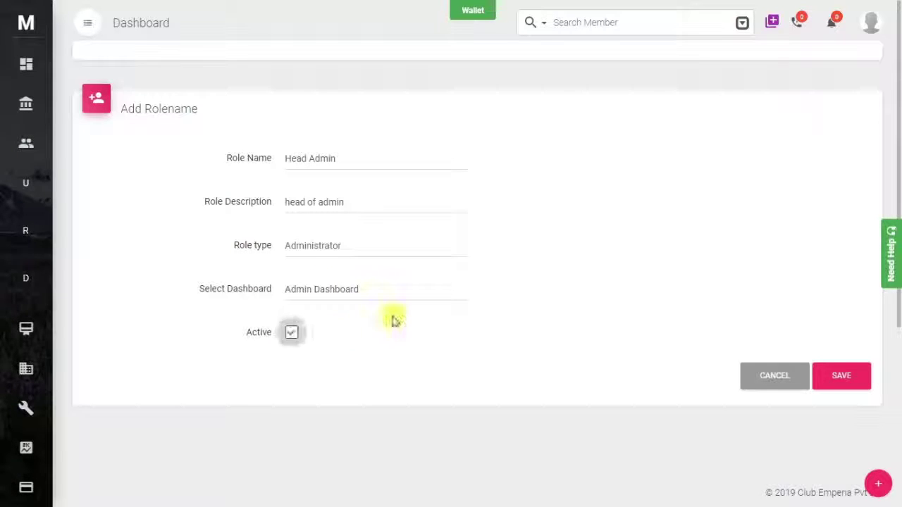
click(854, 371)
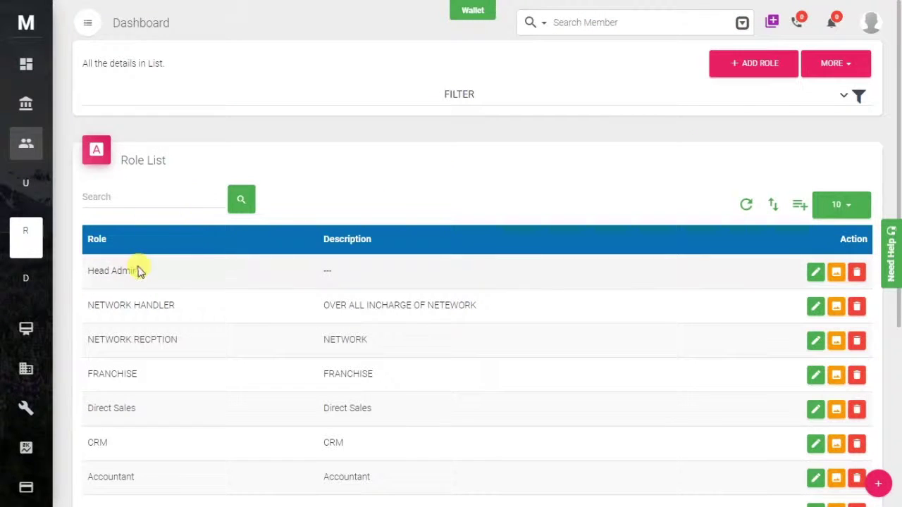
Open the Permission settings on the Head Admin row.
click(838, 274)
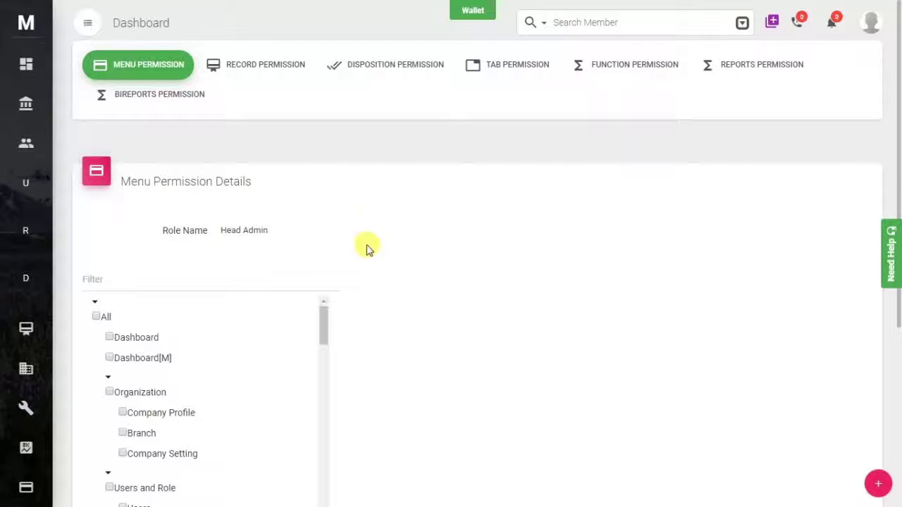
Tick the Dashboard, Company Profile, Users and Role menu permissions.
scroll(375, 282, down, 2)
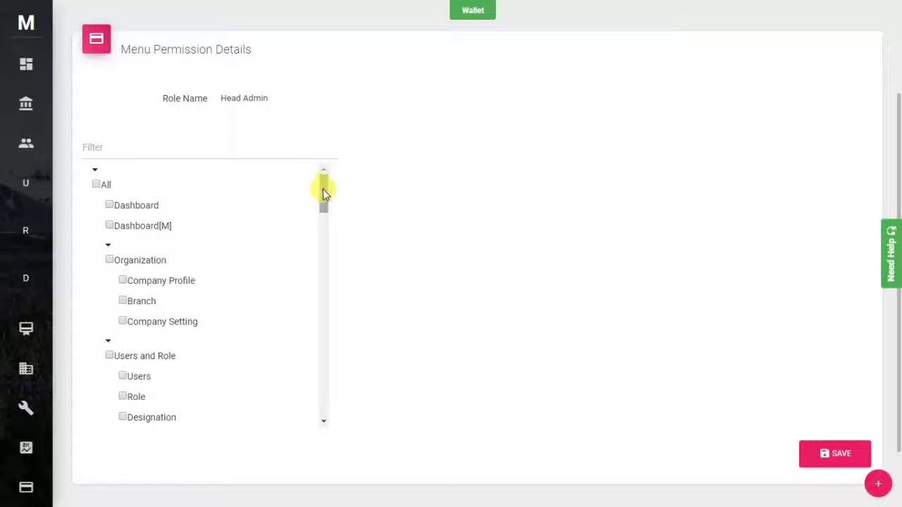
mouse_move(323, 189)
mouse_down()
mouse_move(324, 414)
mouse_move(319, 172)
mouse_up()
click(98, 185)
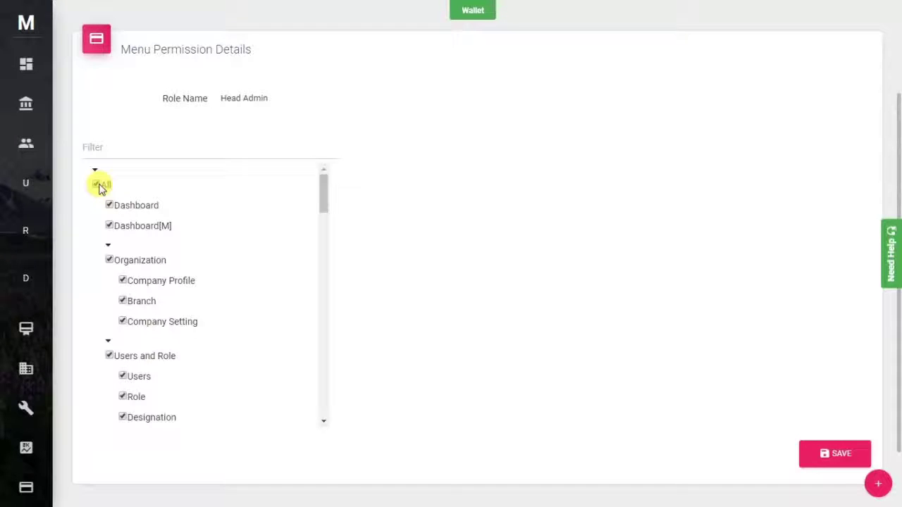
click(96, 185)
click(109, 205)
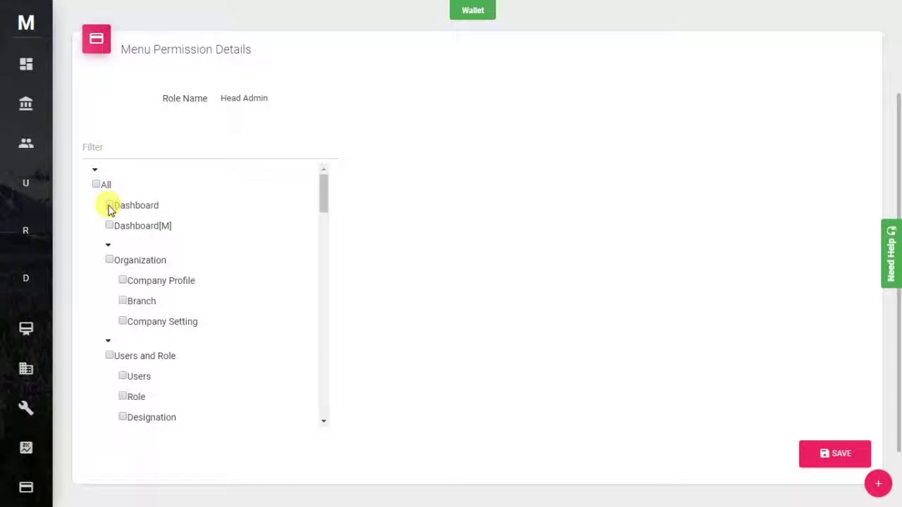
click(123, 281)
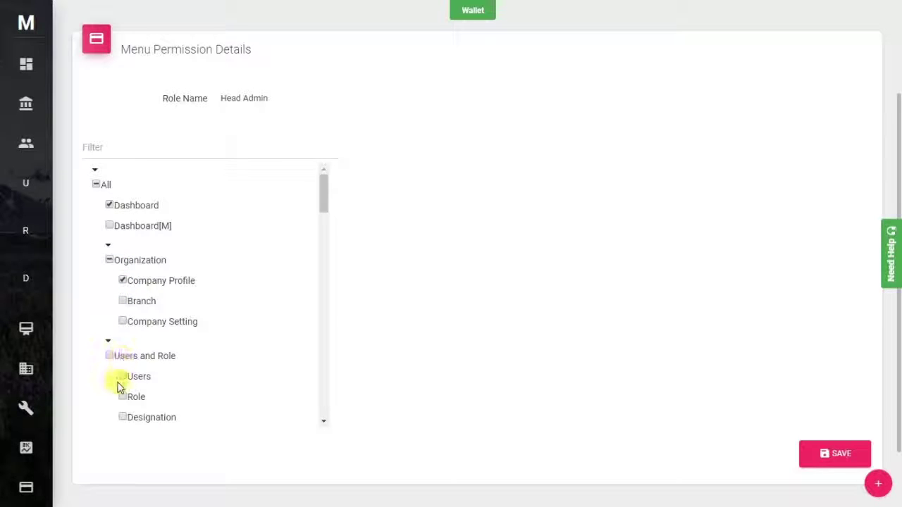
click(123, 376)
click(123, 398)
Allow the Members group, Booking Summary and Booking Details menus, then tick All menu permissions.
scroll(216, 352, down, 2)
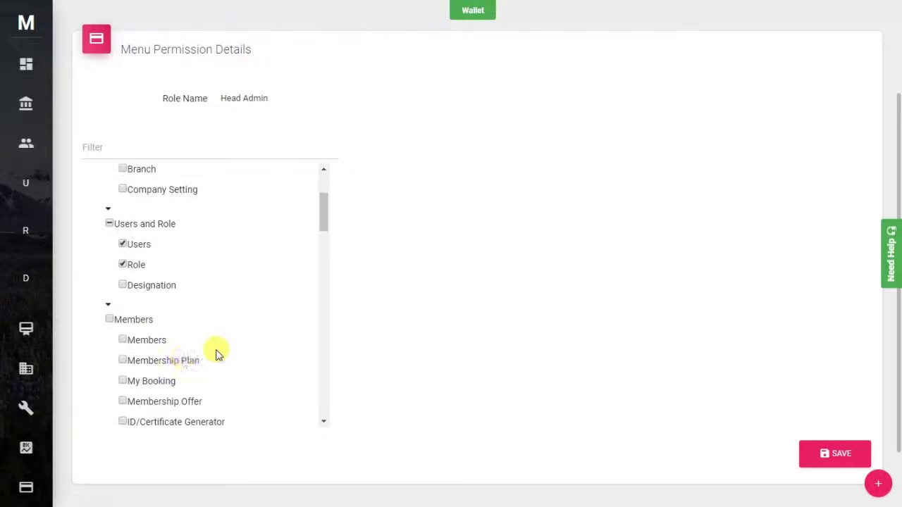
click(109, 320)
scroll(167, 332, down, 4)
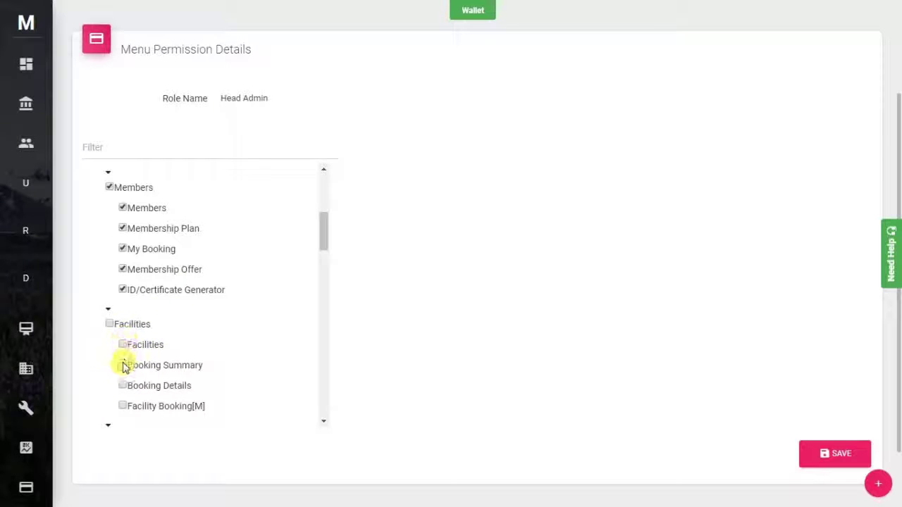
click(124, 367)
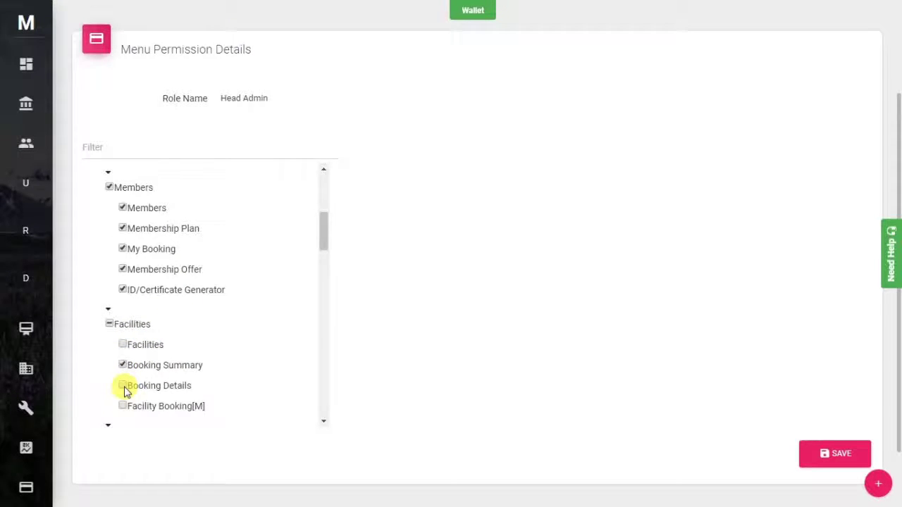
click(123, 386)
scroll(173, 343, down, 2)
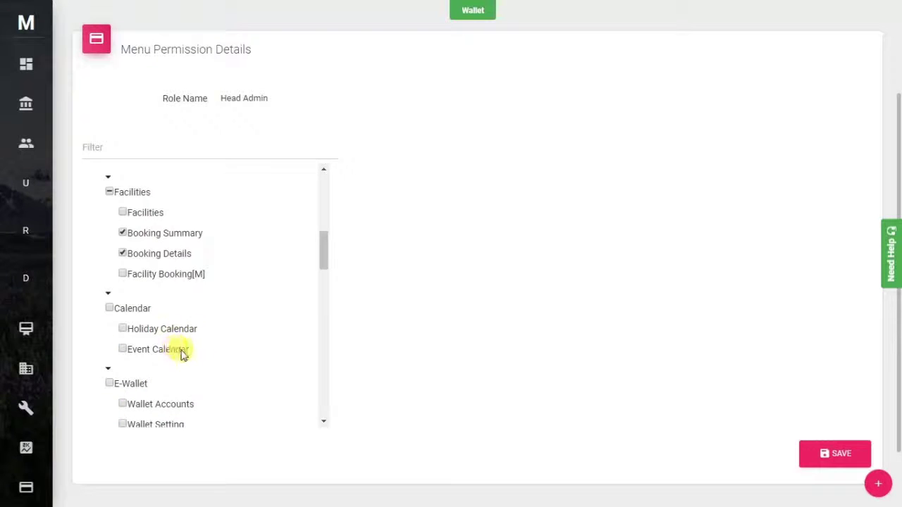
scroll(201, 345, up, 2)
scroll(211, 338, up, 5)
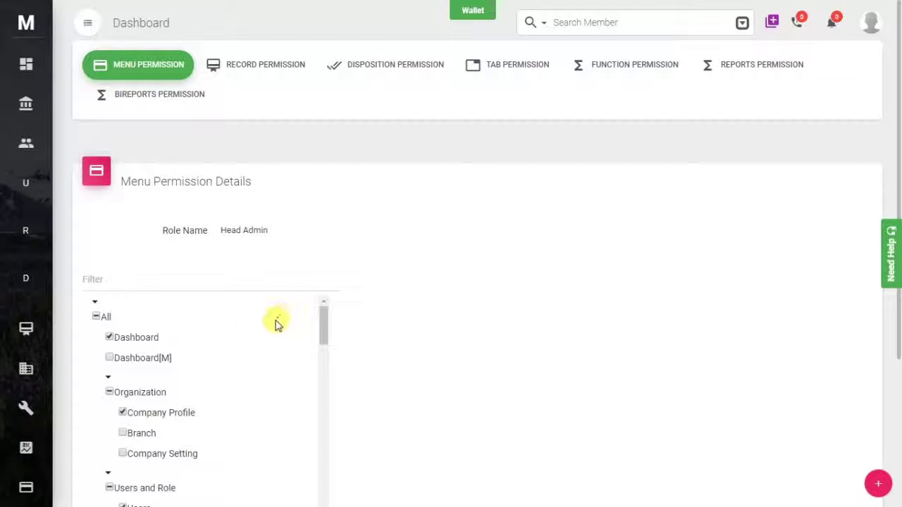
click(97, 318)
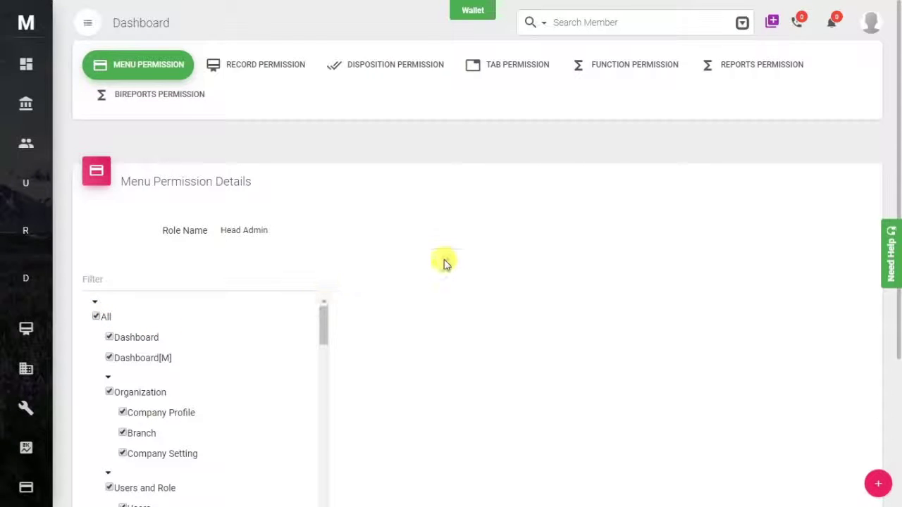
click(264, 68)
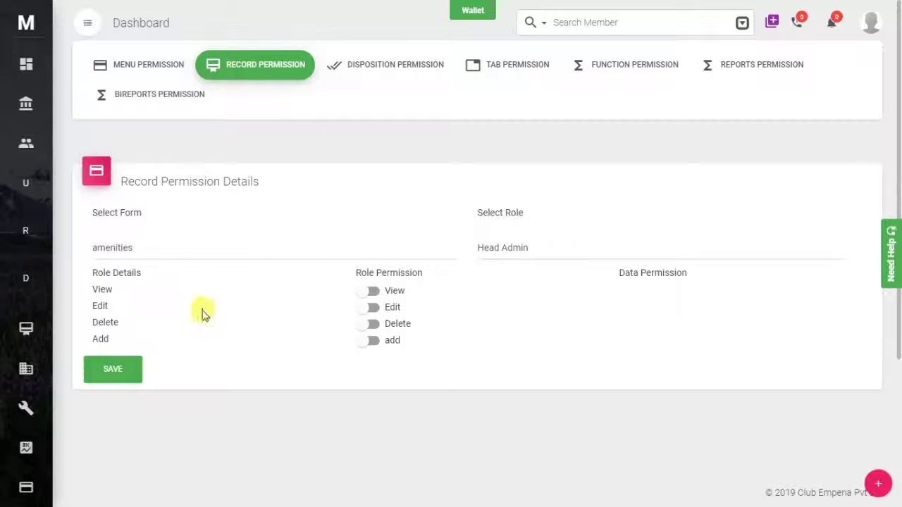
Enable View, Edit and Delete for amenities records, with Edit scoped to My Branch.
click(371, 291)
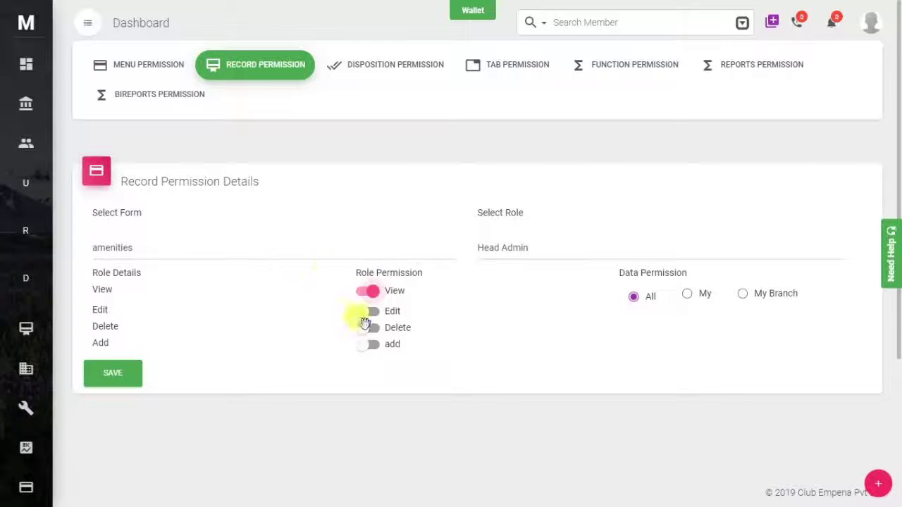
click(372, 312)
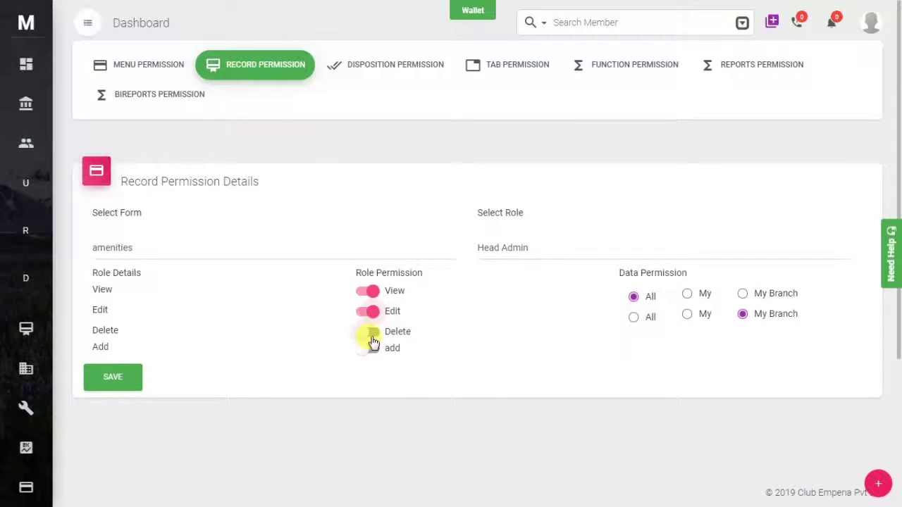
click(375, 343)
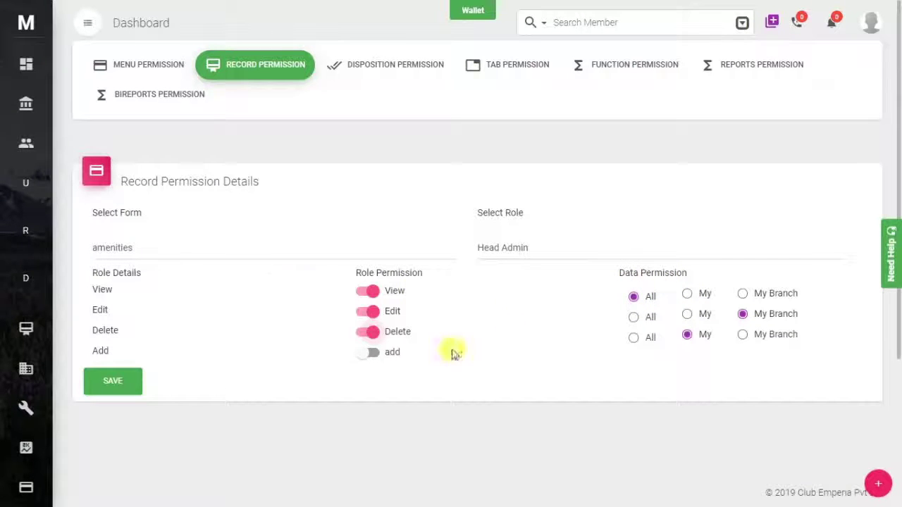
click(744, 316)
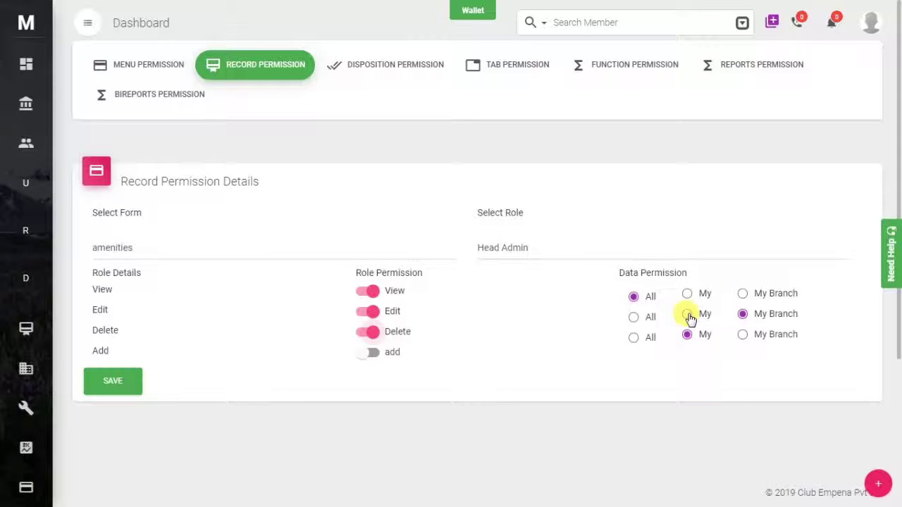
click(378, 67)
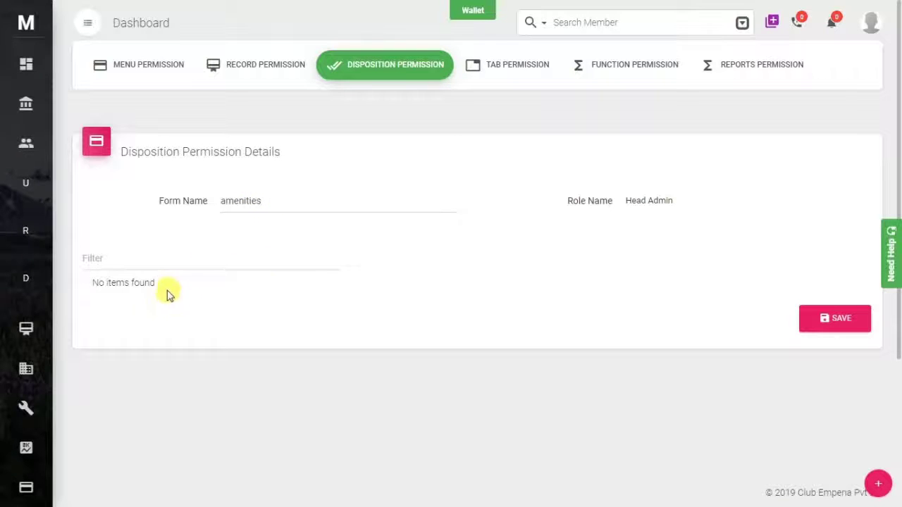
Select the amenities form and leave the All disposition items ticked.
click(396, 206)
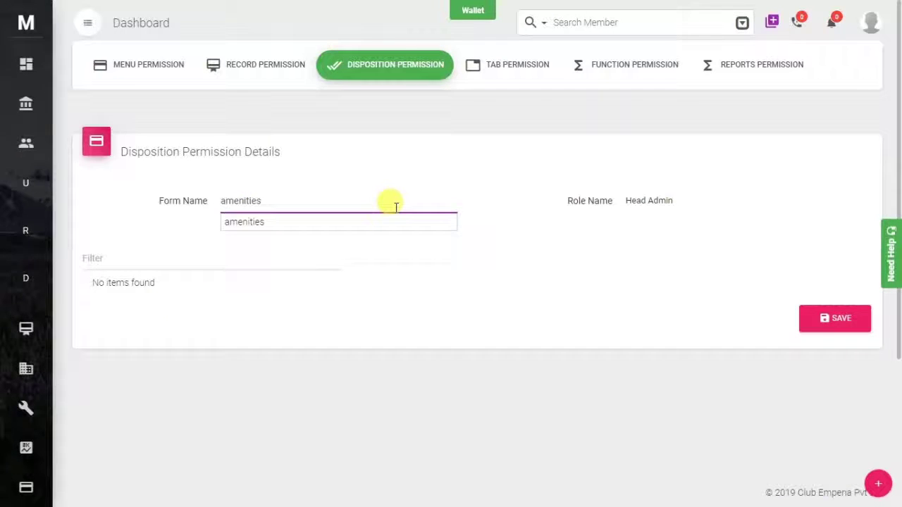
click(651, 202)
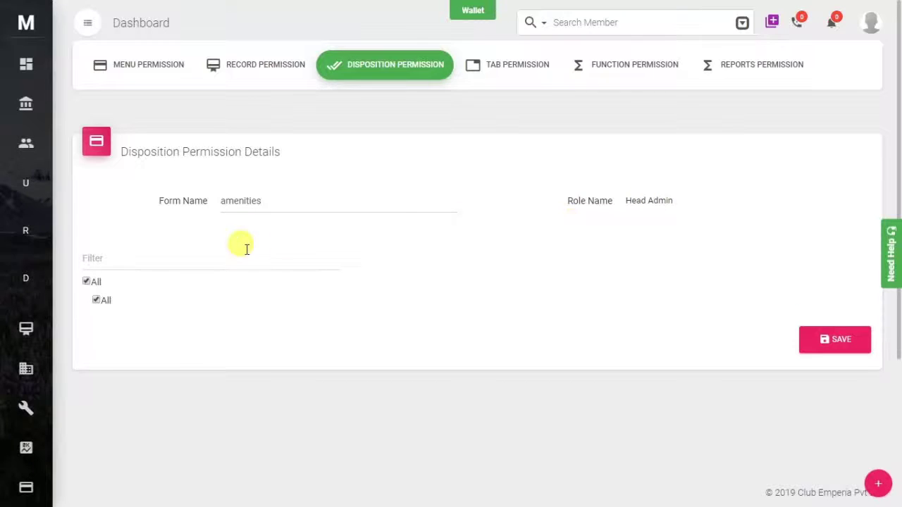
click(221, 262)
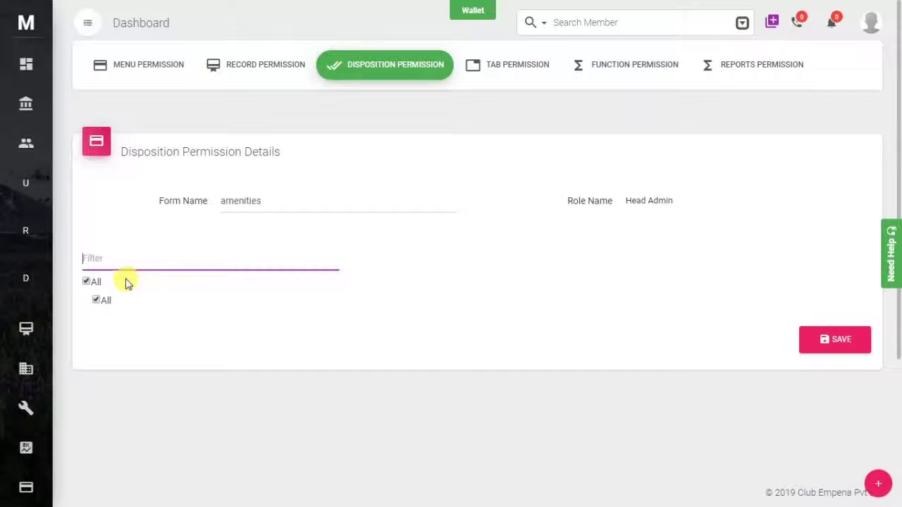
click(90, 284)
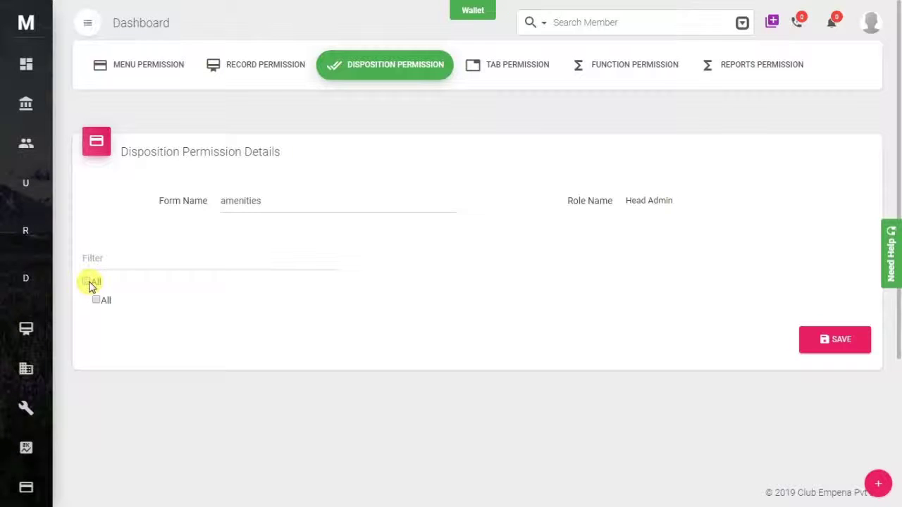
click(90, 284)
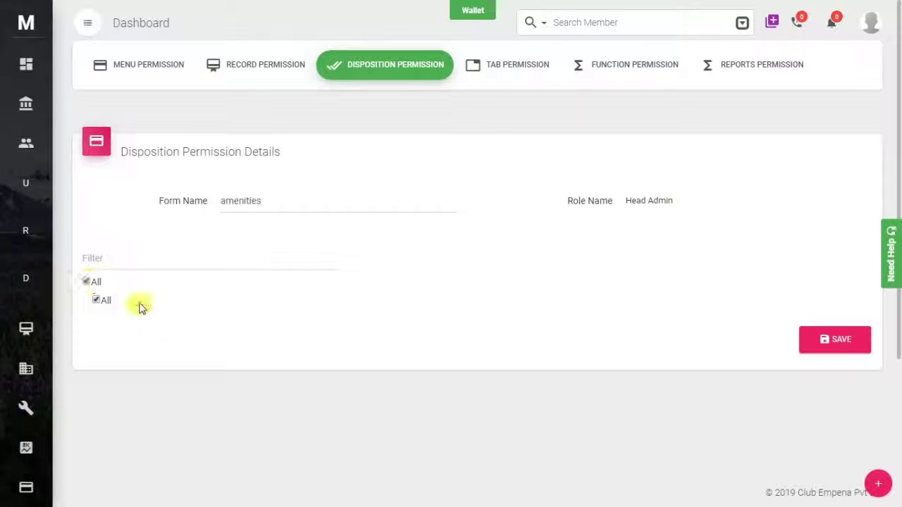
Switch on the Payment Terms, Payments and Disposition tab permissions for amenities and save.
click(514, 67)
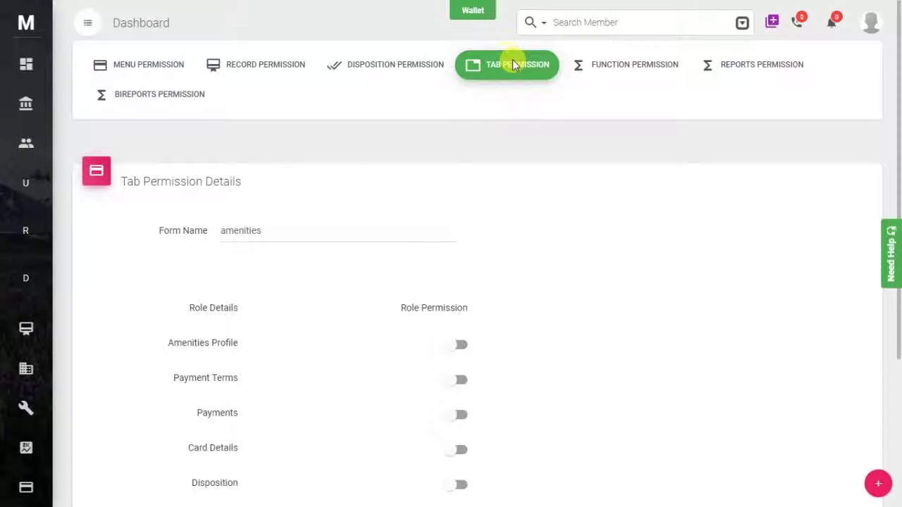
scroll(563, 271, down, 2)
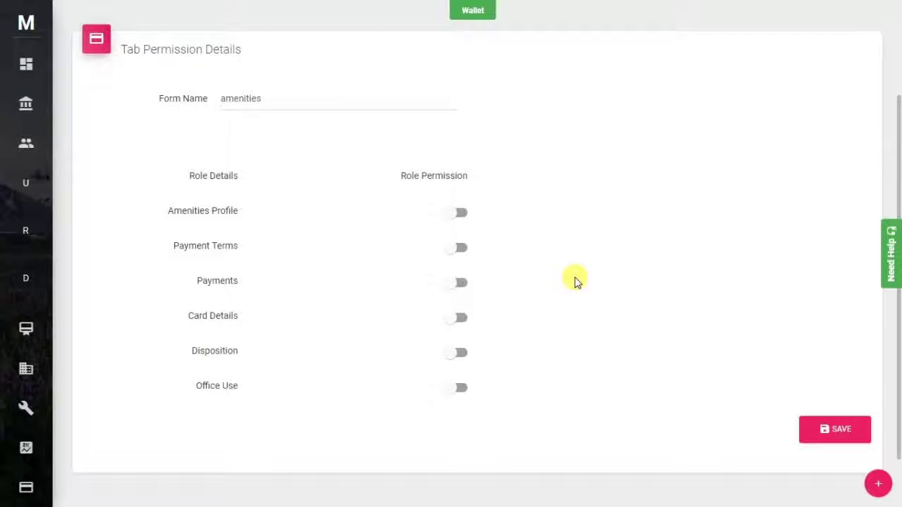
click(459, 247)
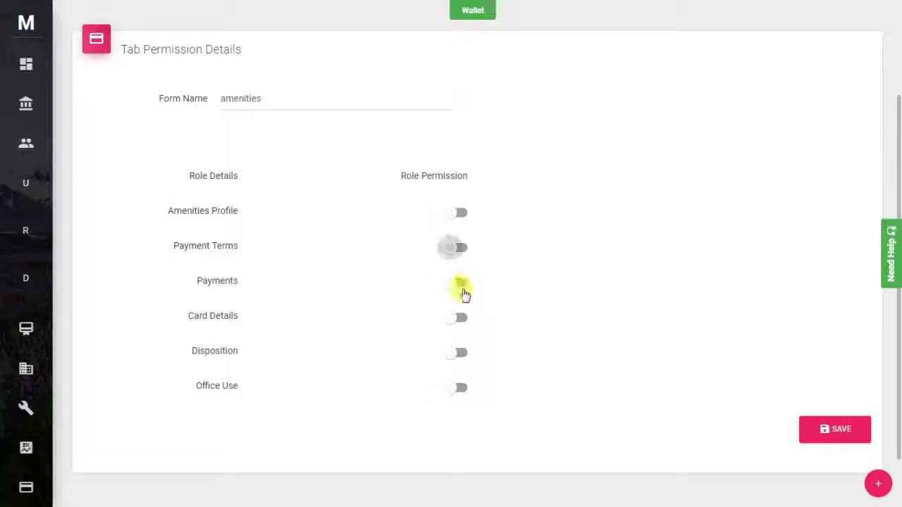
click(462, 283)
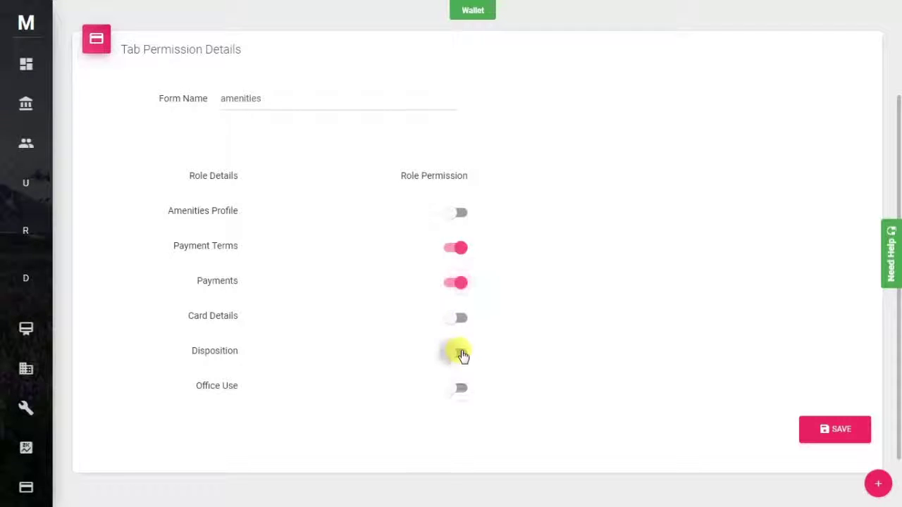
scroll(608, 284, up, 2)
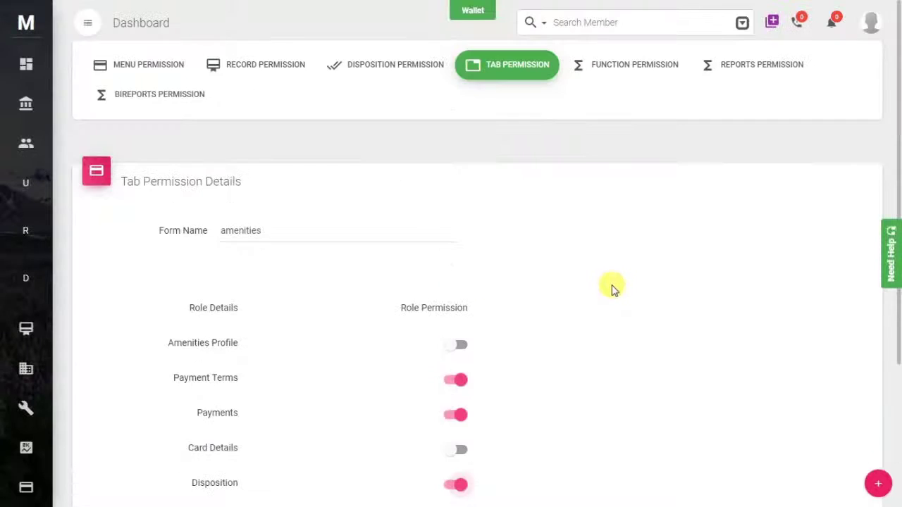
scroll(627, 296, down, 3)
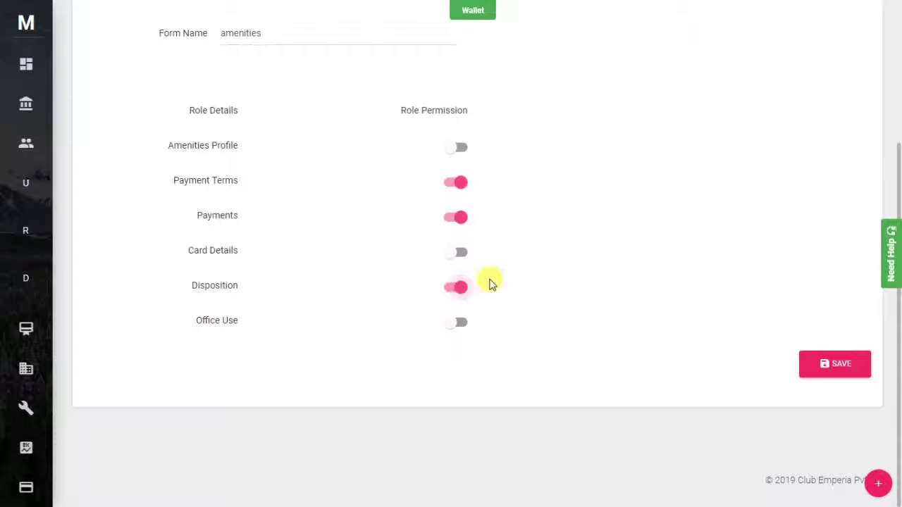
click(820, 365)
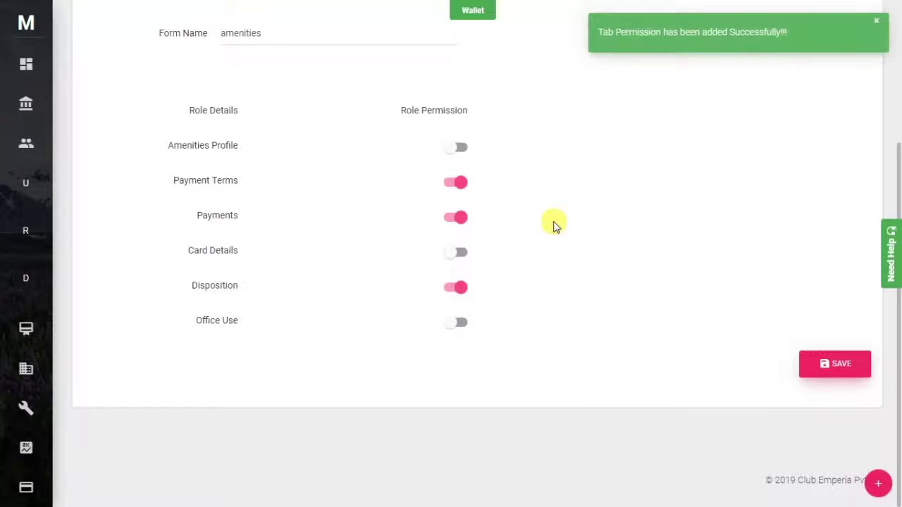
scroll(558, 212, up, 3)
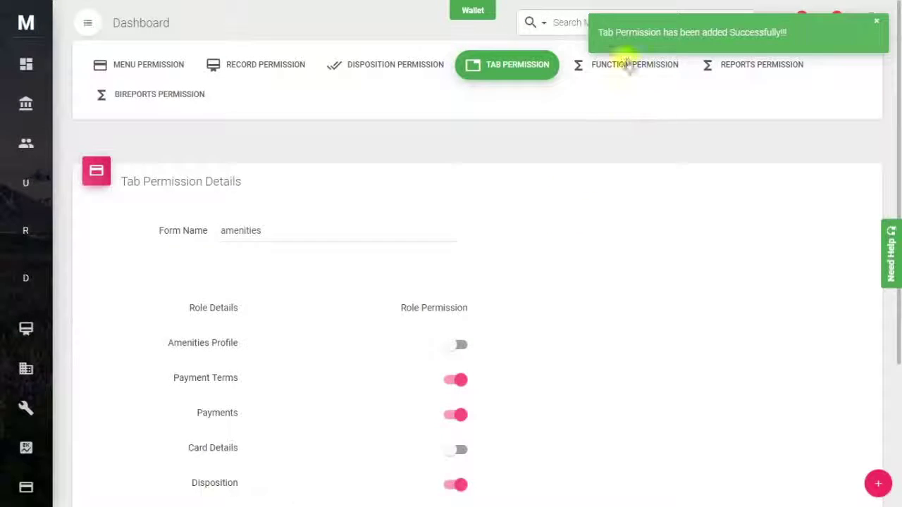
Turn on the ResetPassword, ExportExcel and Import function permissions for amenities and save.
click(629, 68)
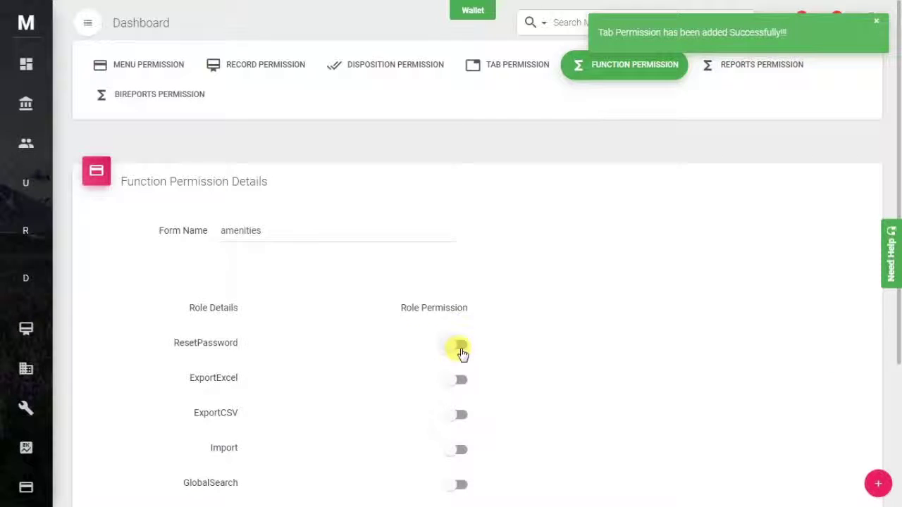
click(460, 349)
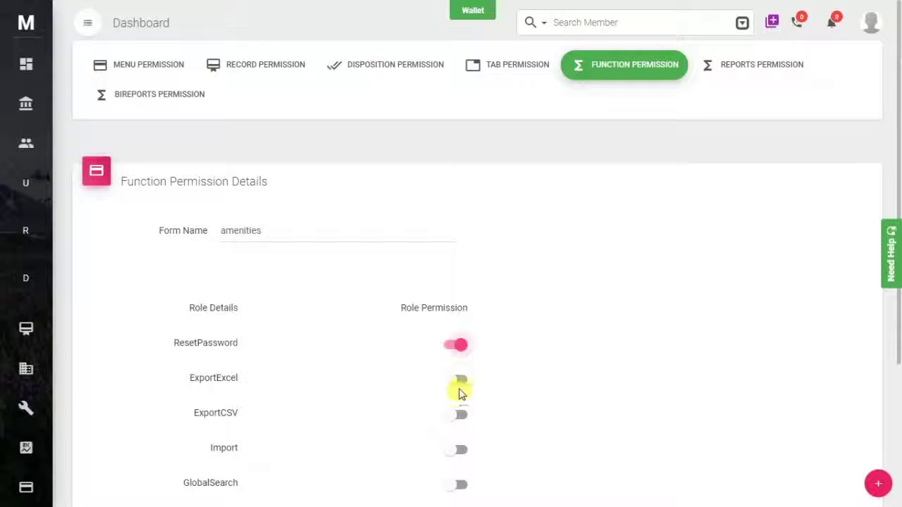
click(460, 381)
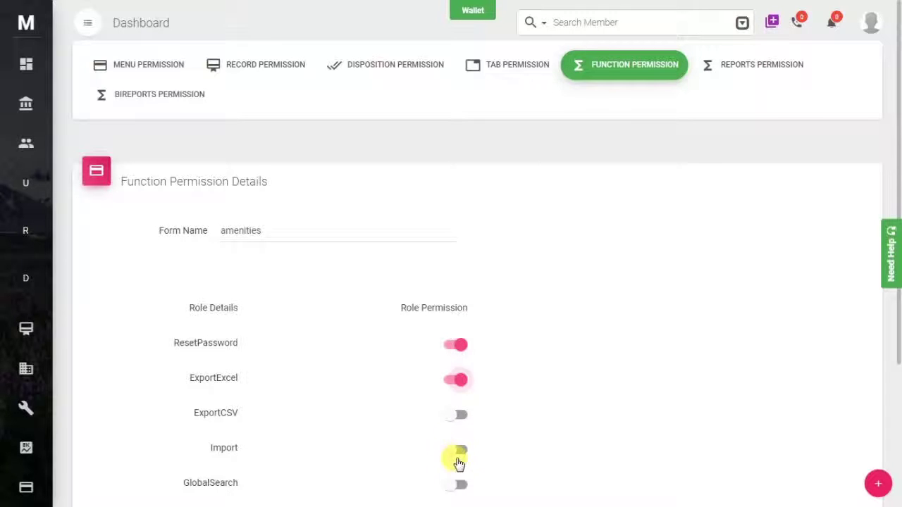
click(460, 450)
scroll(592, 376, down, 3)
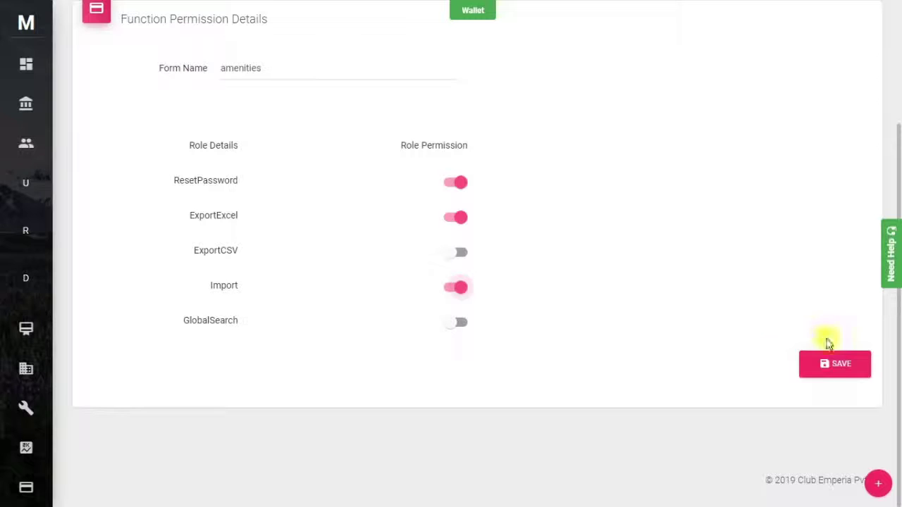
click(841, 375)
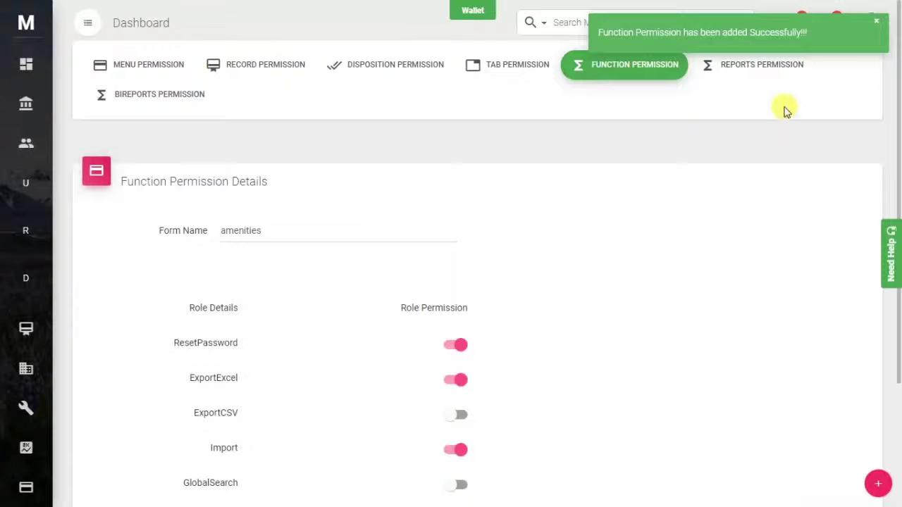
click(743, 68)
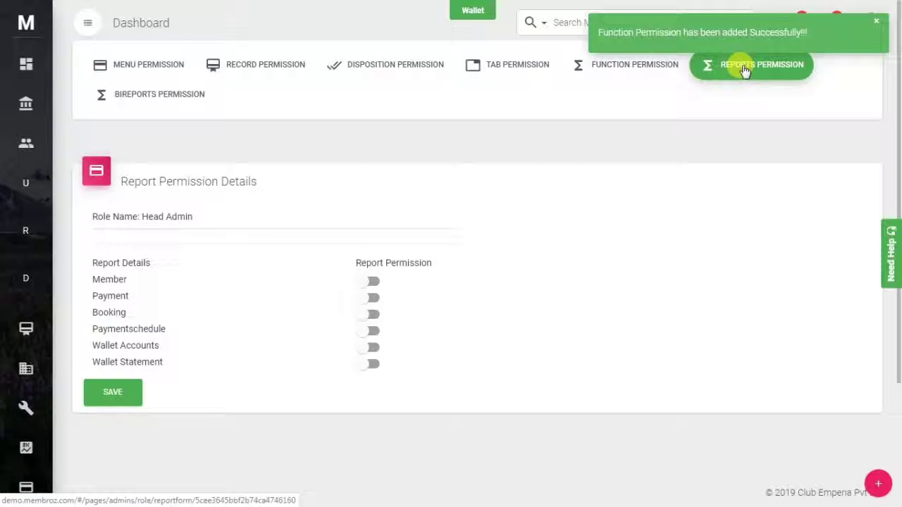
Switch on the Booking, Paymentschedule and Wallet Statement report toggles and save.
click(372, 314)
click(372, 330)
click(367, 364)
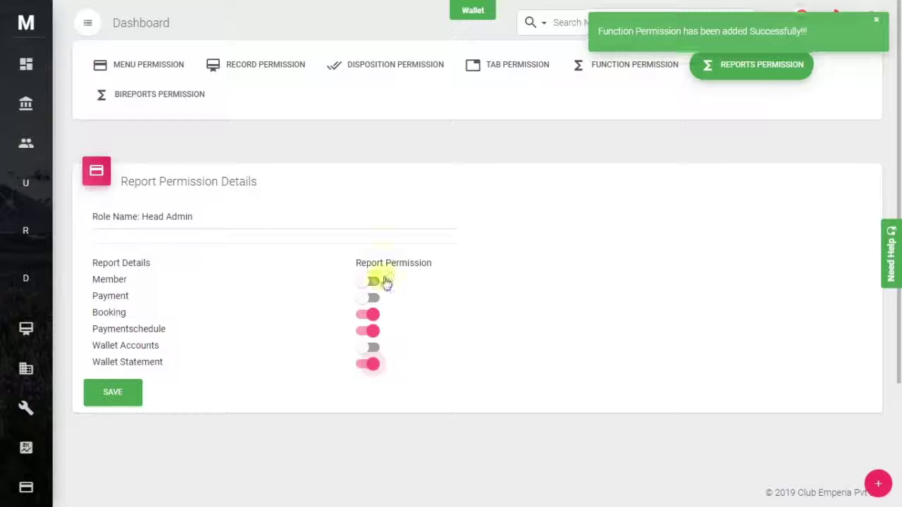
click(115, 392)
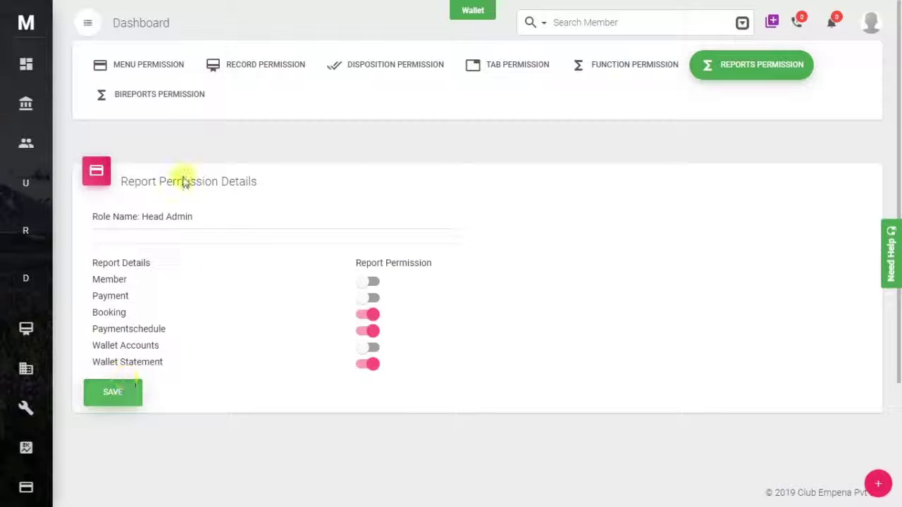
Switch on the Payment, Membership and Member BI reports for Head Admin and save.
click(169, 104)
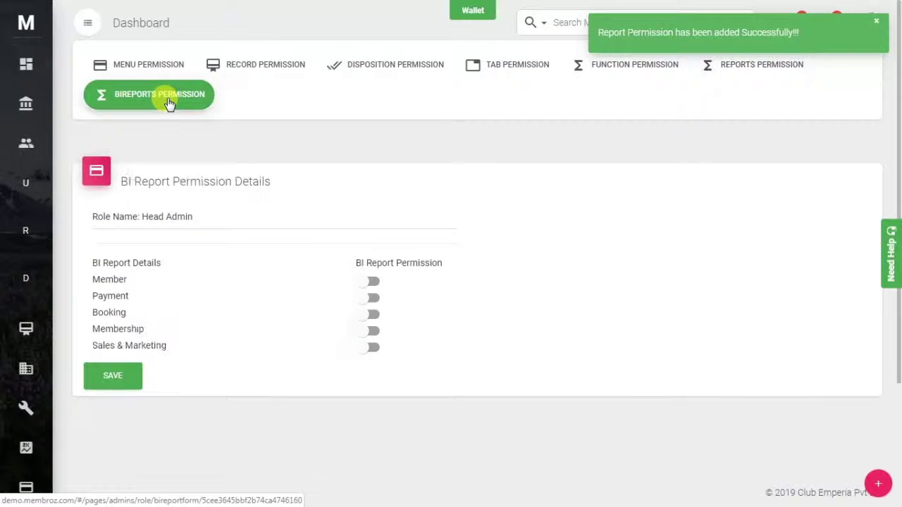
click(369, 299)
click(367, 330)
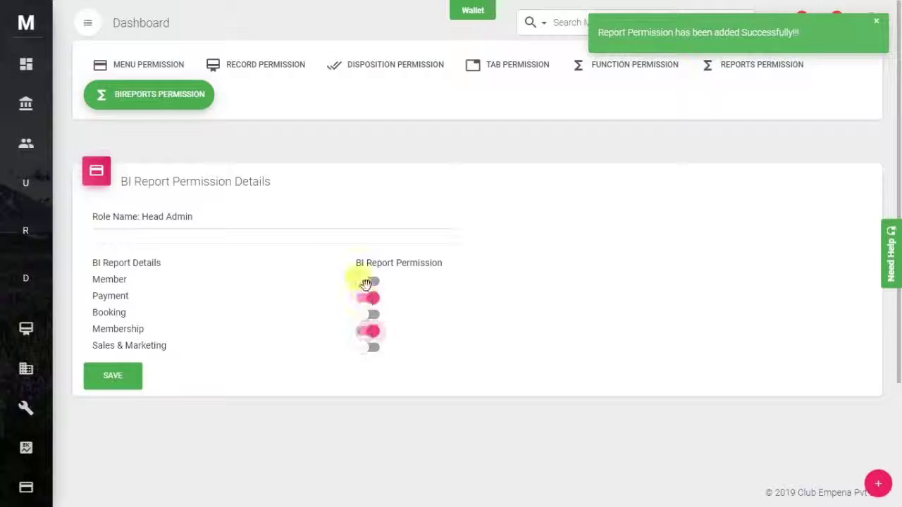
click(114, 377)
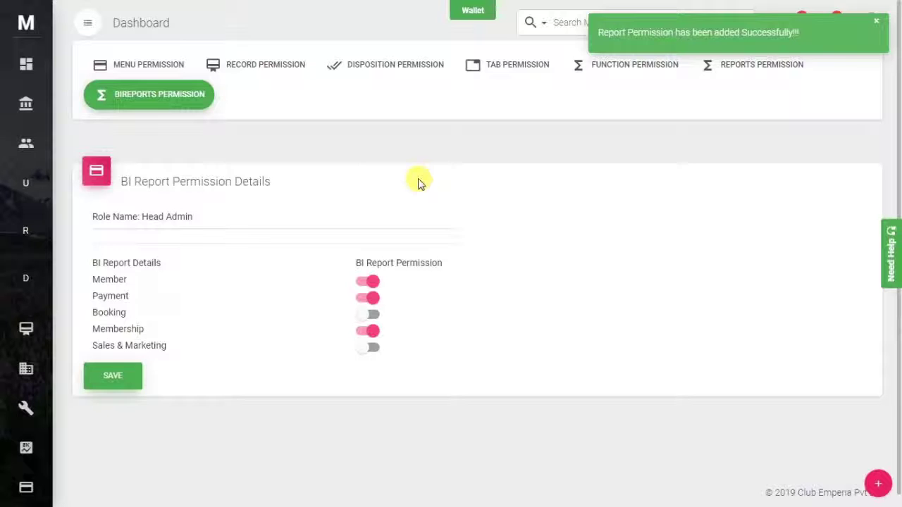
Return to the amenities form's Record Permission details via the Menu Permission tab.
click(141, 66)
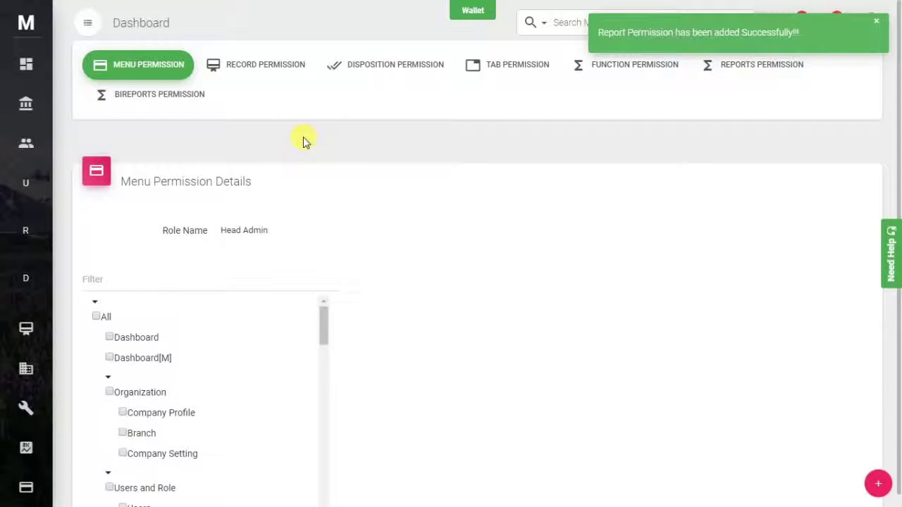
click(285, 71)
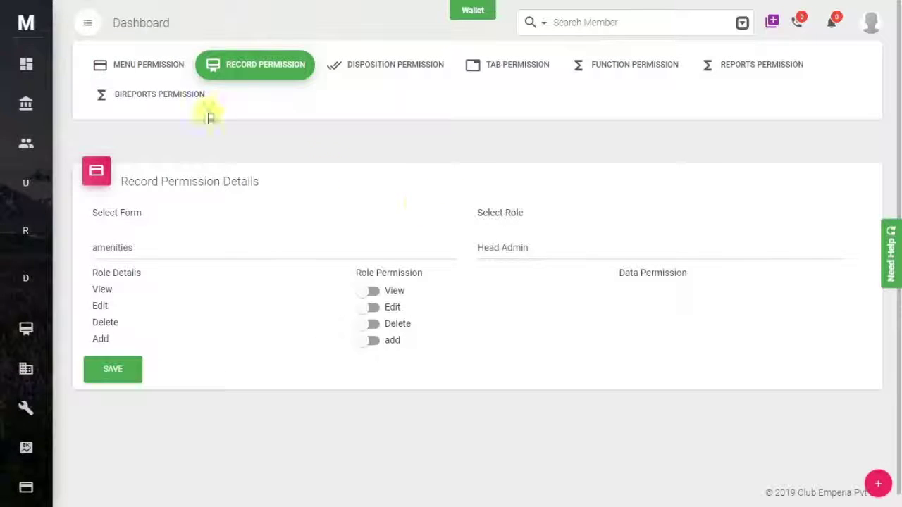